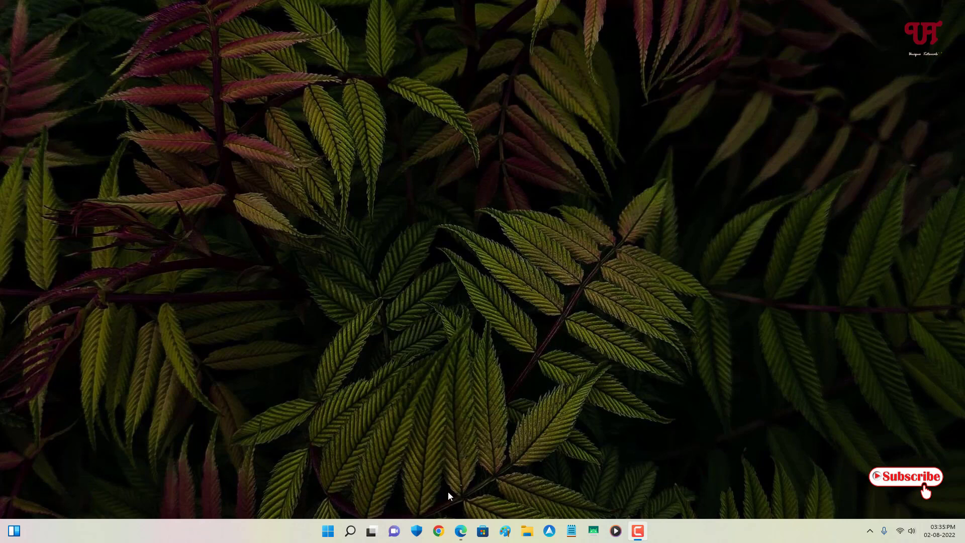
Bring up Edge showing Google results for "FixWin by Thewindowsclub", topped by the FixWin 11 page
left_click(460, 530)
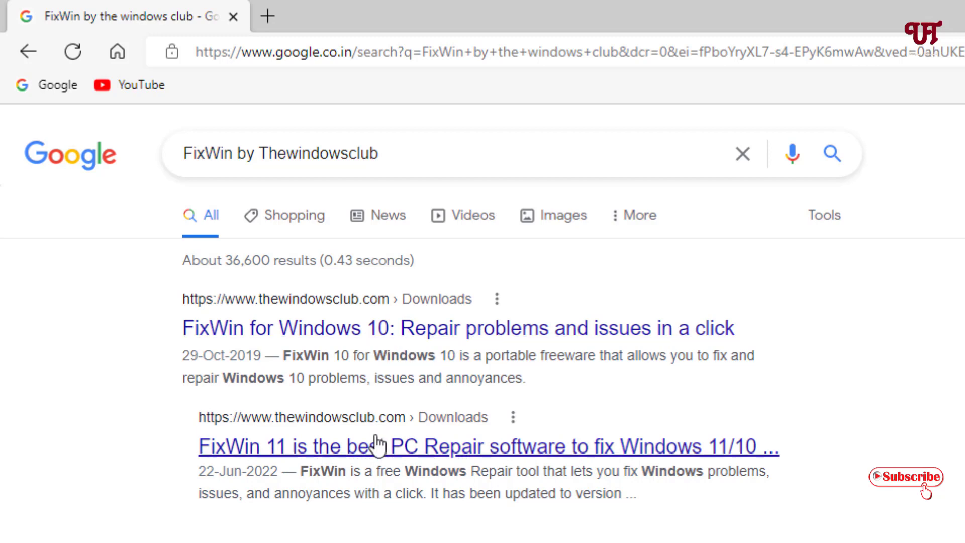
Open TheWindowsClub's FixWin 11 article, dismiss the Google Cloud ad, and download FixWin11.zip
left_click(285, 458)
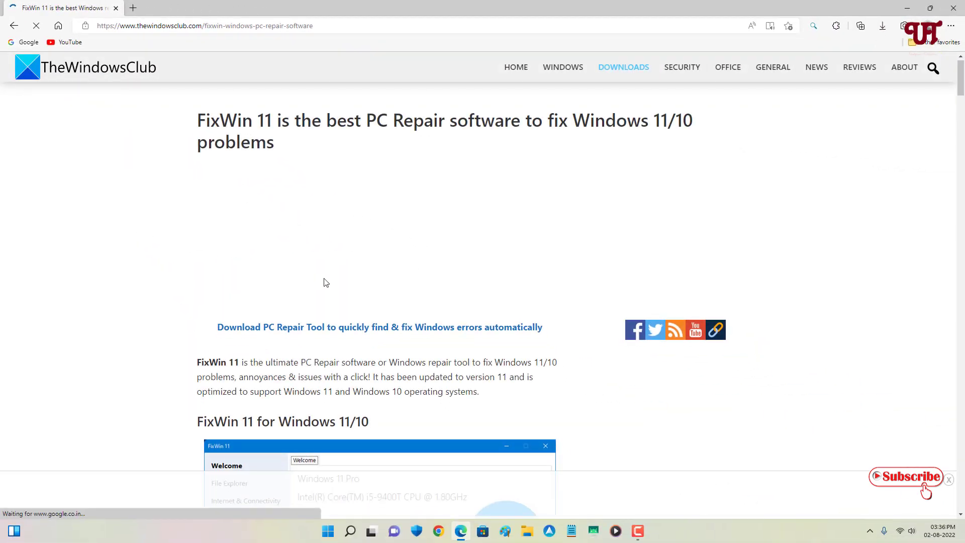
scroll(323, 283, "down", 6)
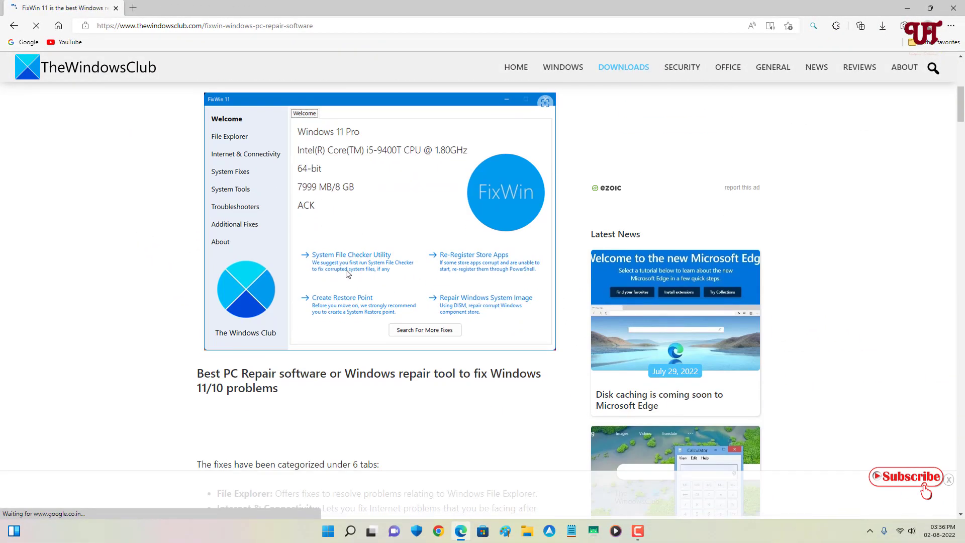
scroll(346, 274, "down", 5)
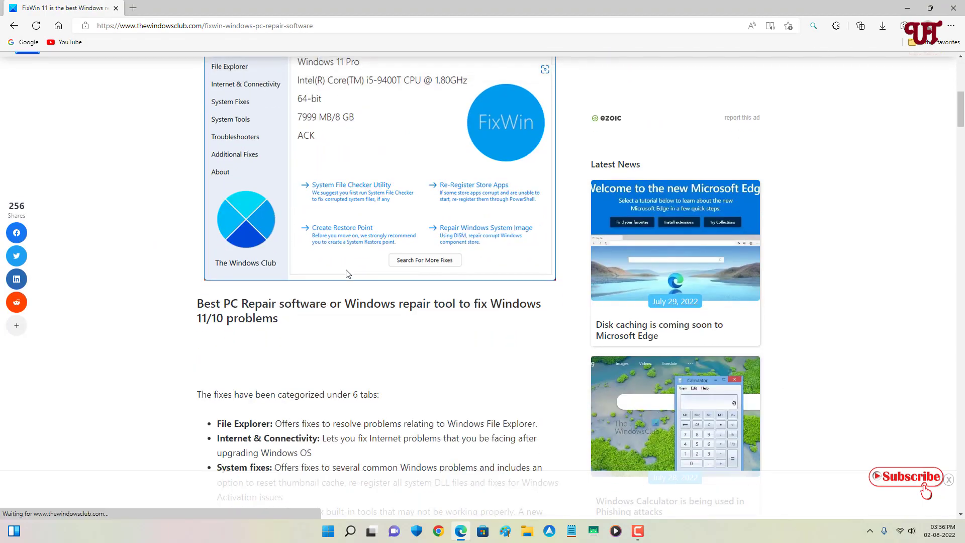
scroll(346, 273, "down", 20)
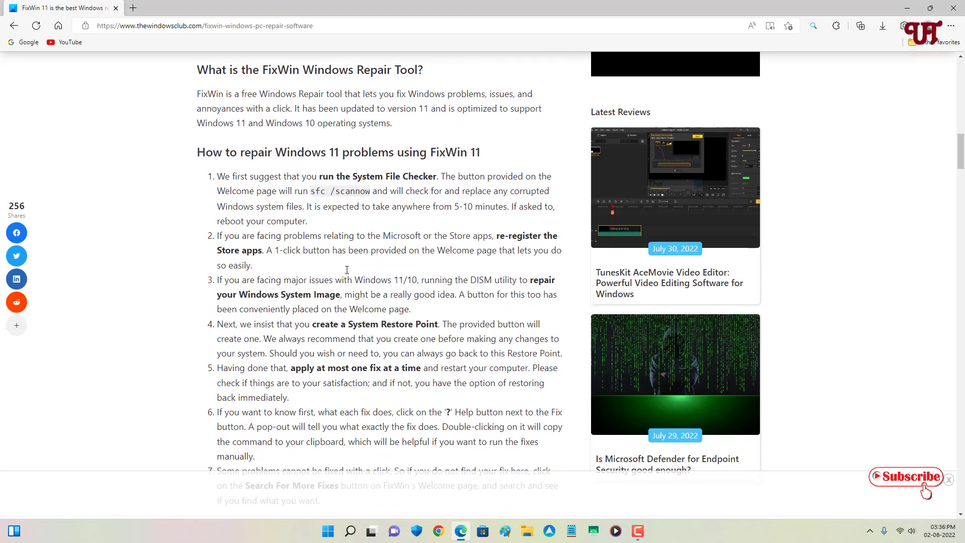
scroll(346, 270, "down", 15)
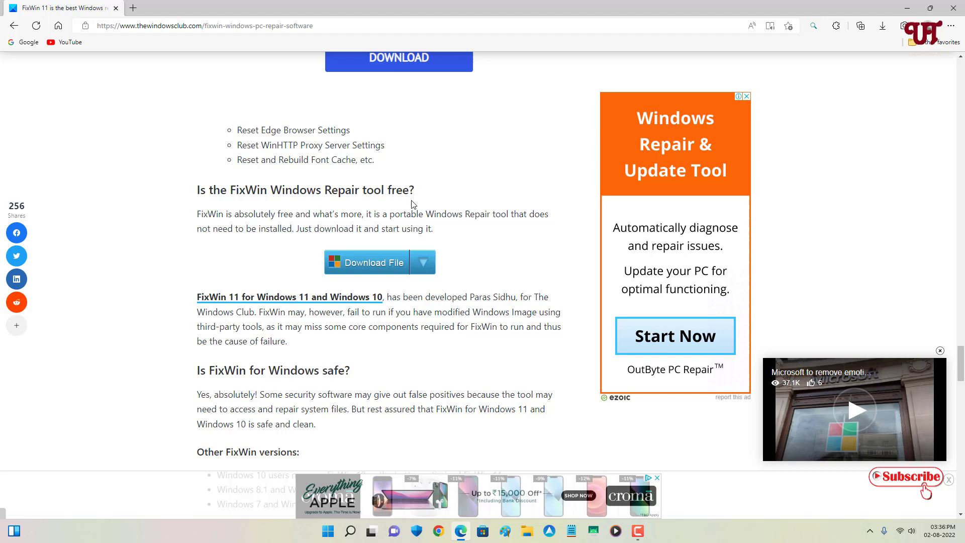
left_click(359, 270)
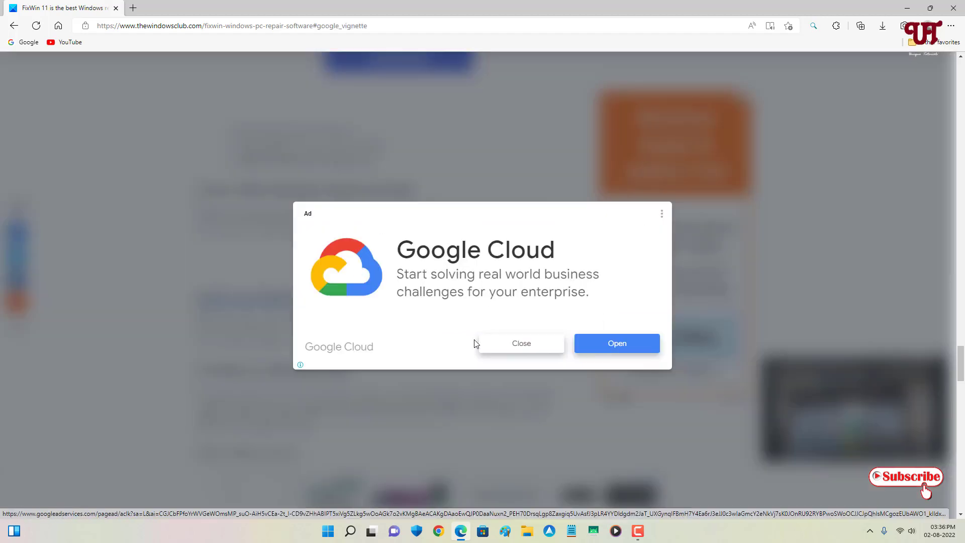
left_click(515, 343)
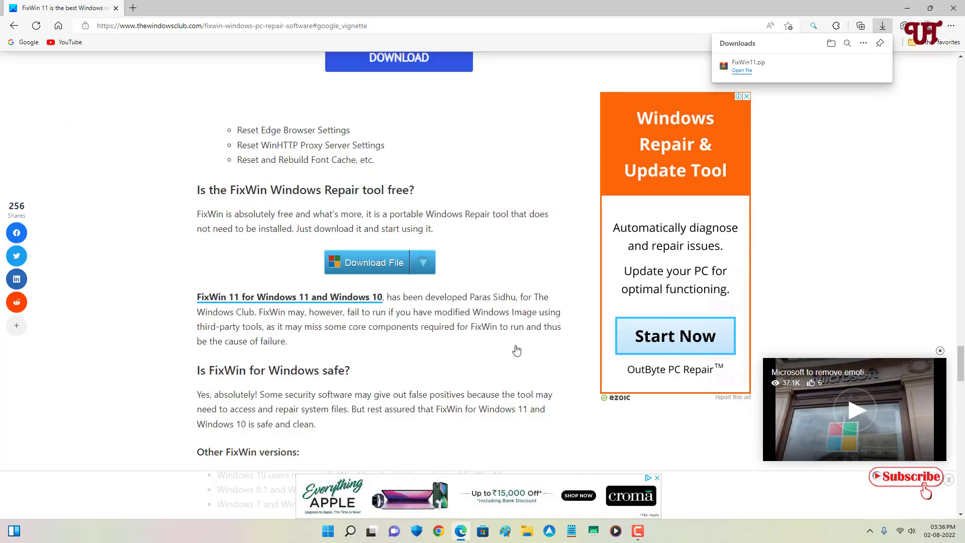
Extract FixWin11.zip with WinRAR into Downloads\FixWin11 and open its FixWin 11 subfolder
left_click(850, 69)
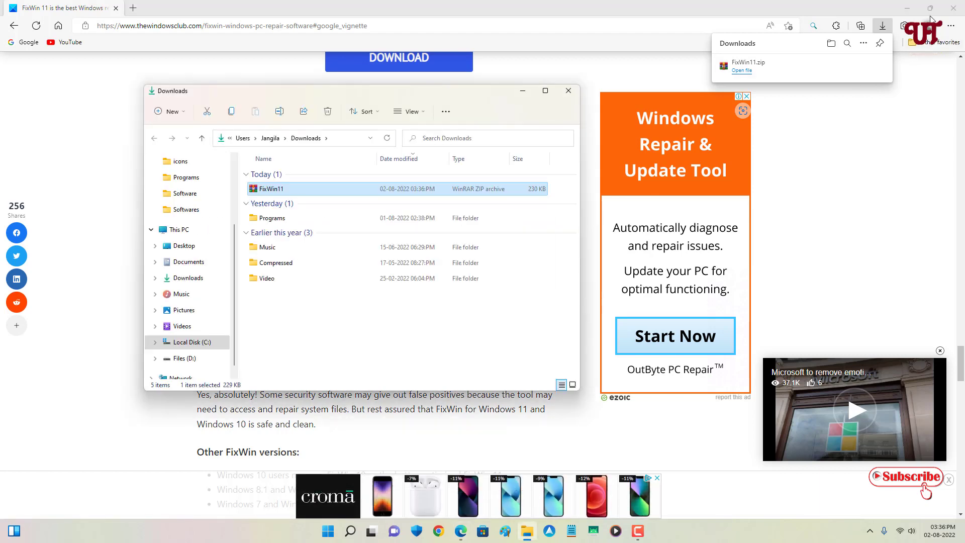
left_click(956, 11)
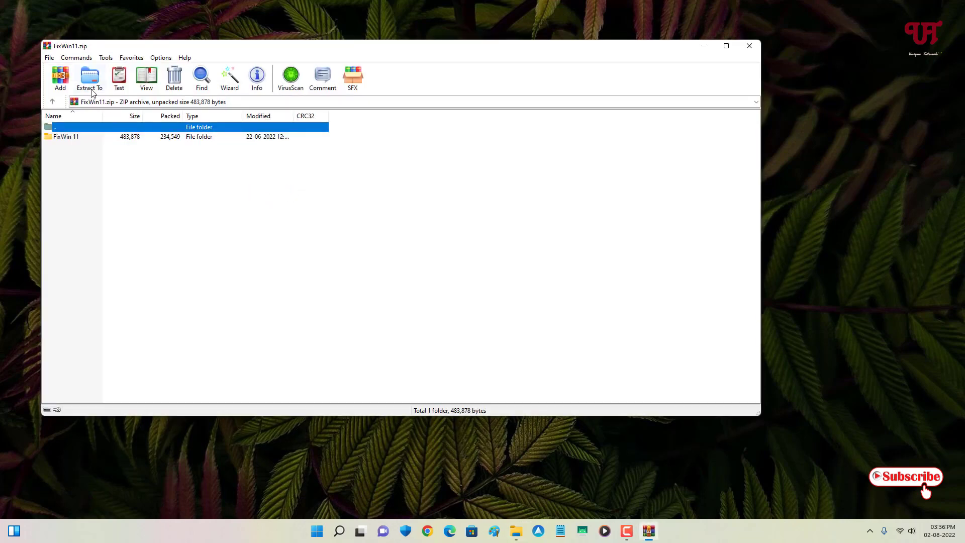
left_click(92, 90)
left_click(422, 336)
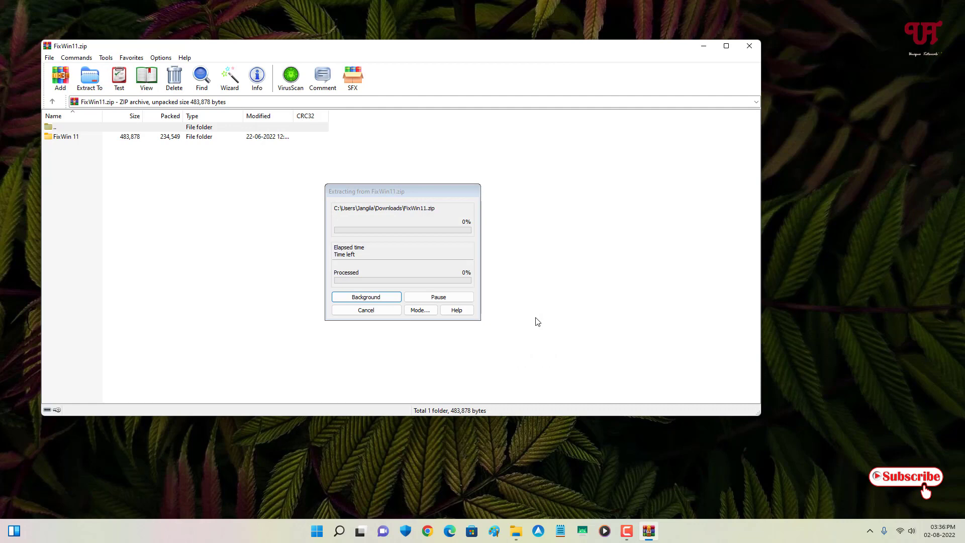
left_click(748, 46)
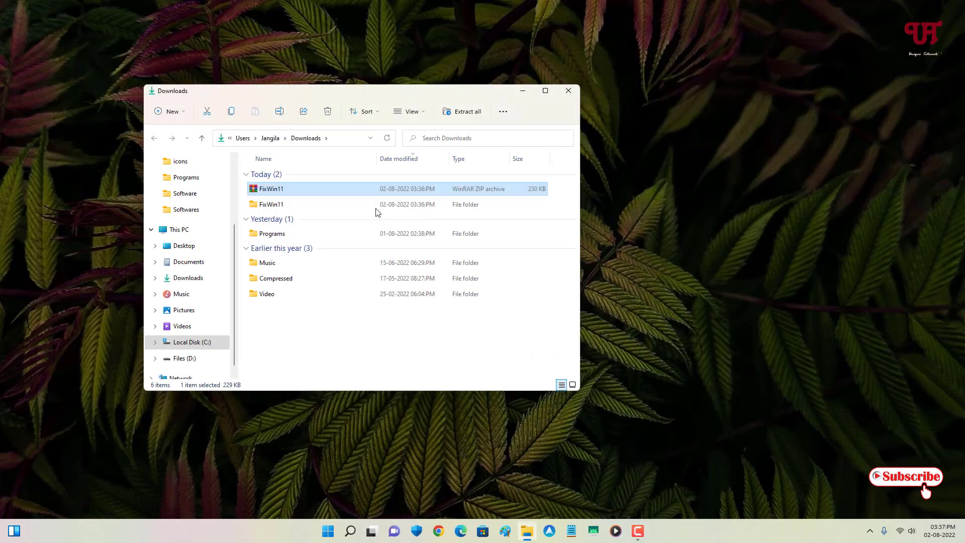
double_click(267, 205)
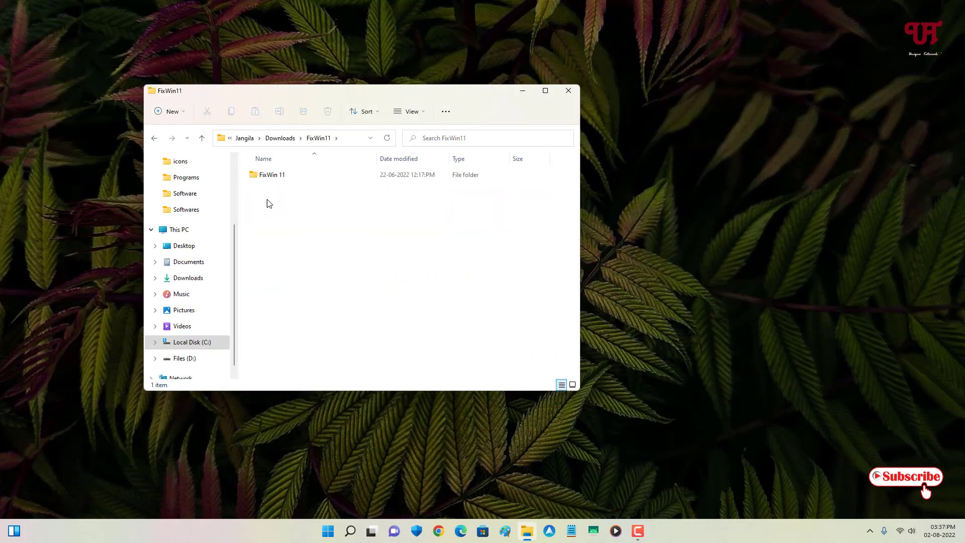
double_click(269, 179)
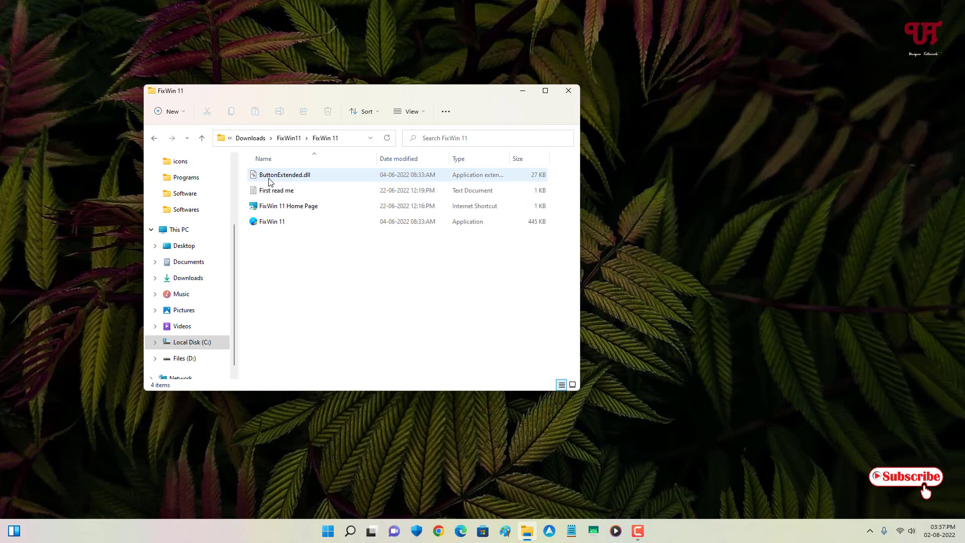
Launch the FixWin 11 application to its Welcome page with Windows 11 Pro details
left_click(266, 226)
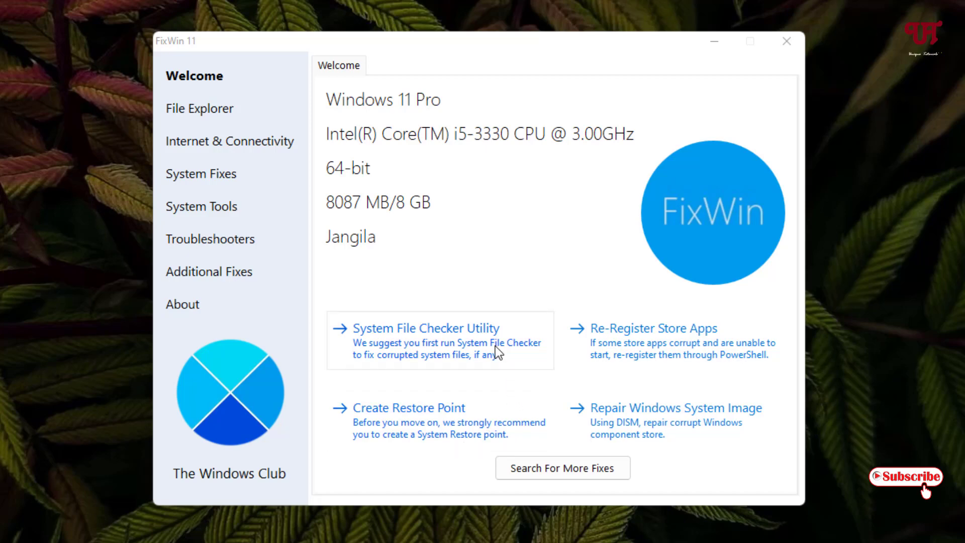
left_click(214, 115)
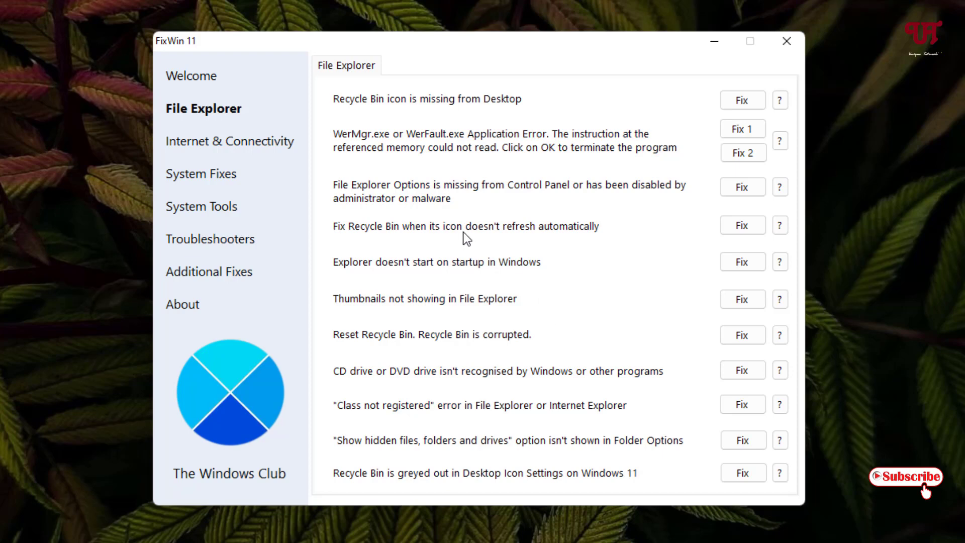
Show the Internet & Connectivity fixes for DNS cache, firewall reset and Winsock repair
left_click(231, 143)
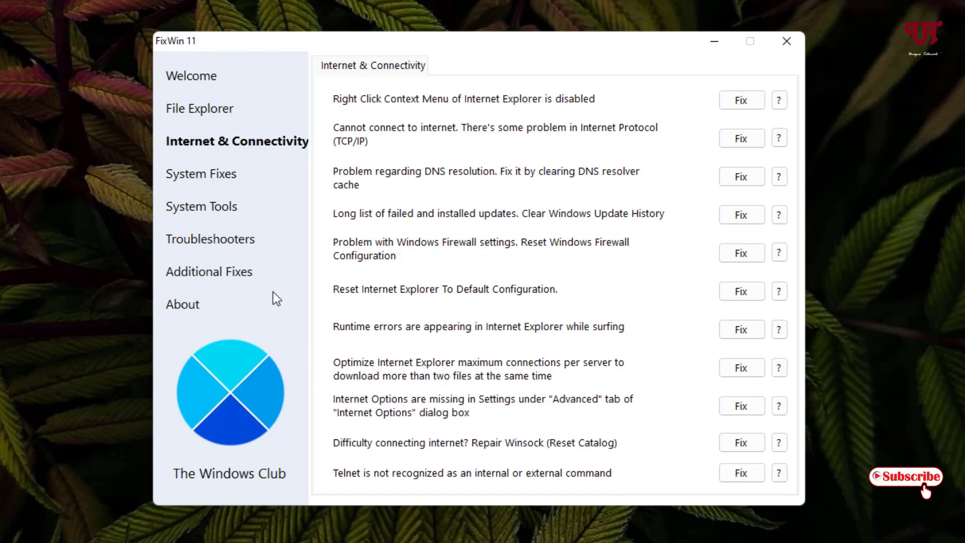
Show page 2 of System Fixes, with Store cache reset, DLL re-registration and activation fixes
left_click(193, 177)
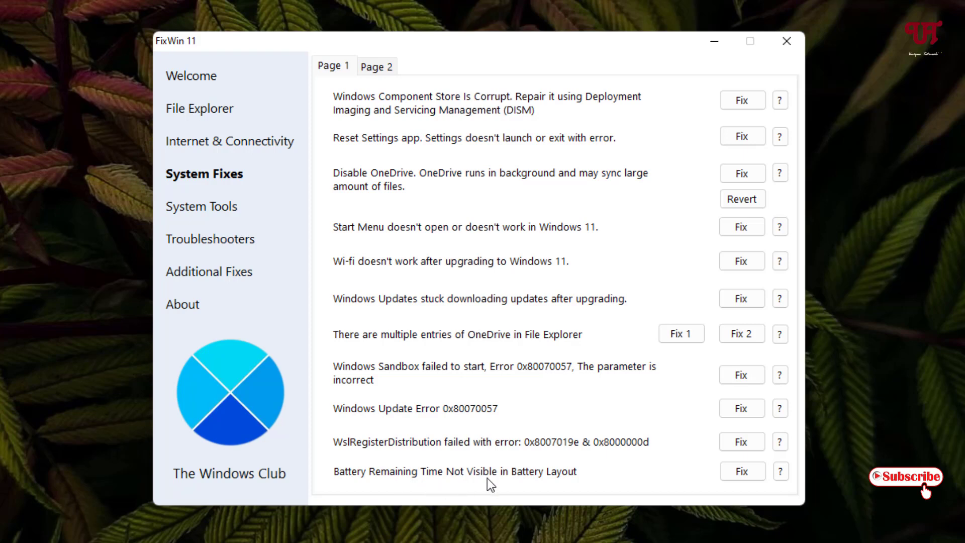
left_click(375, 68)
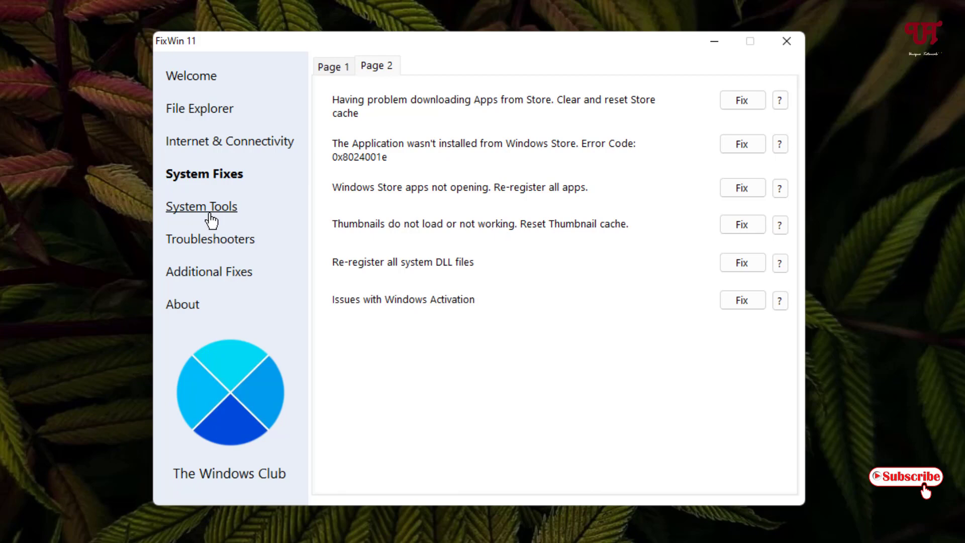
View System Tools' Advanced System Information: i5-3330 CPU, 8087 MB RAM, Intel HD Graphics
left_click(211, 219)
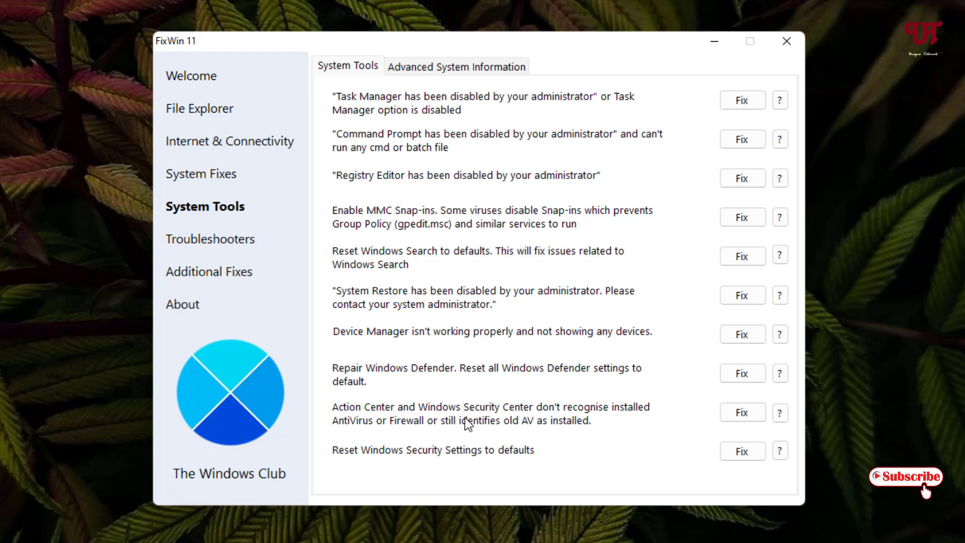
left_click(465, 67)
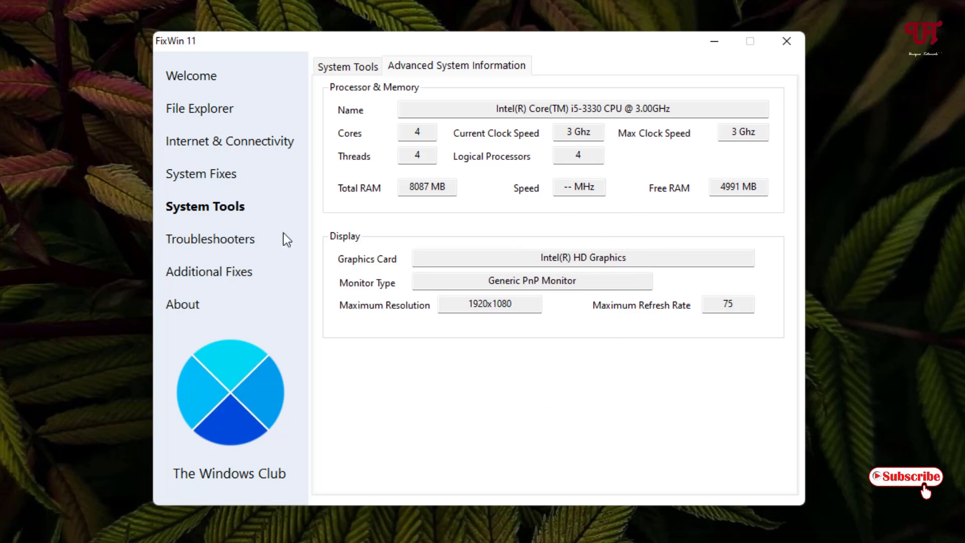
Show the Troubleshooters page listing audio, printer, network and Windows Update troubleshooters
left_click(223, 247)
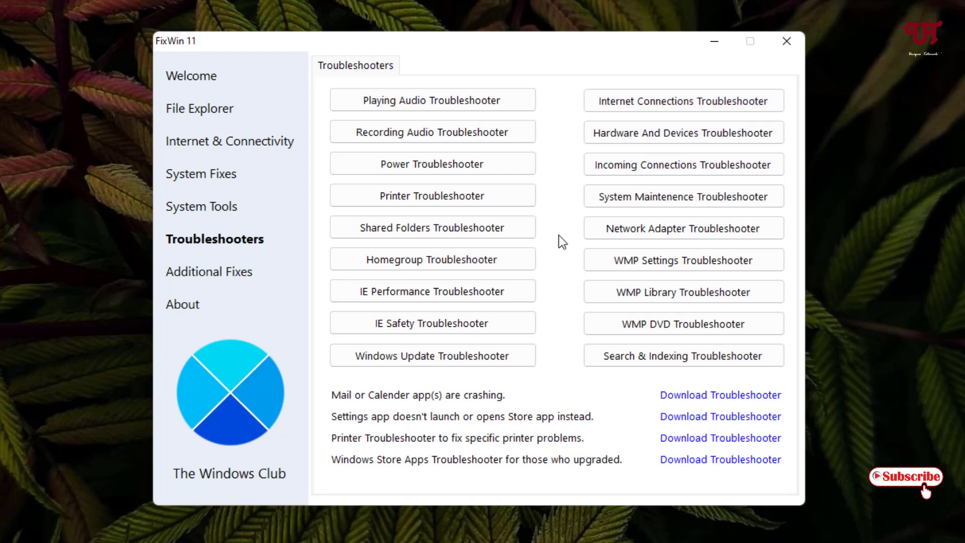
Show Additional Fixes' Quick Fixes grid with Group Policy, Winsock and DNS Cache resets
left_click(227, 285)
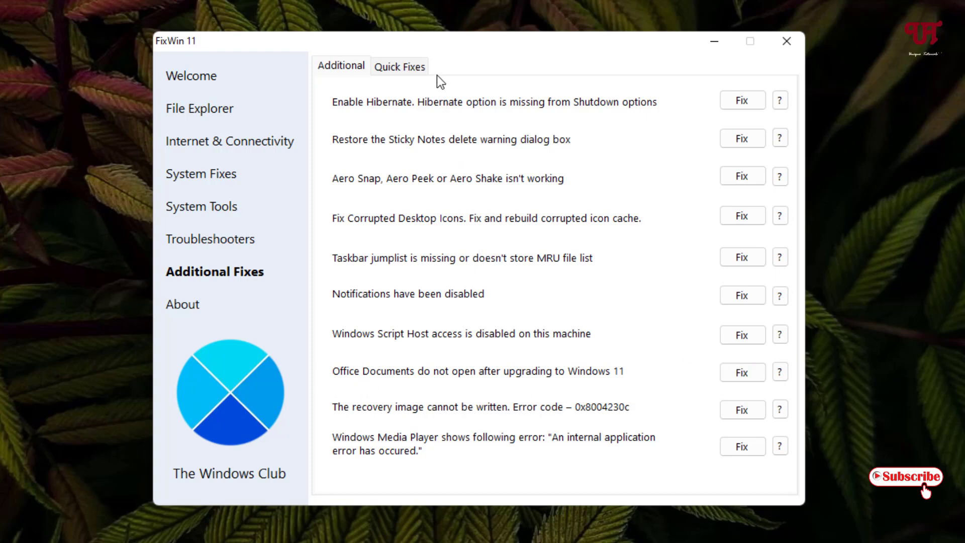
left_click(416, 66)
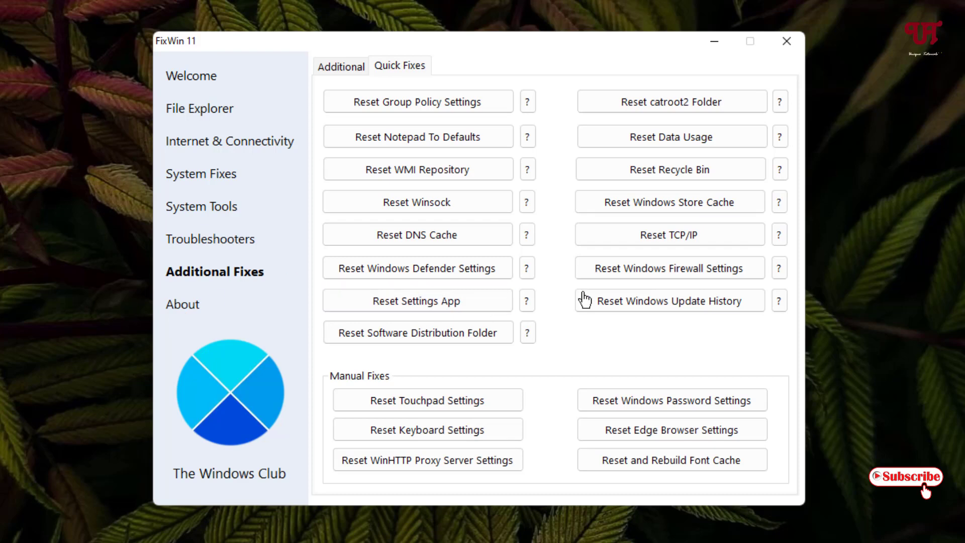
Check the About page, return to Welcome, and start a System File Checker scan
left_click(184, 304)
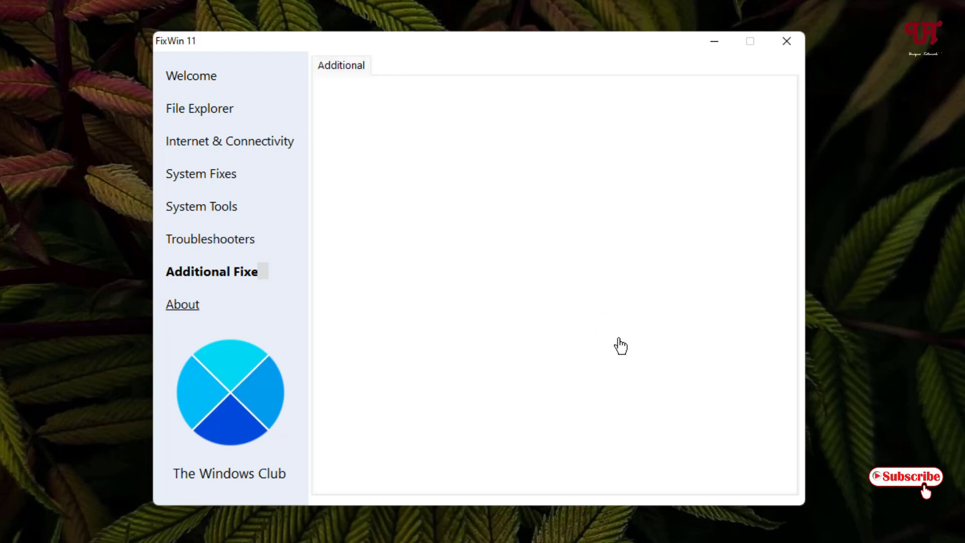
left_click(203, 76)
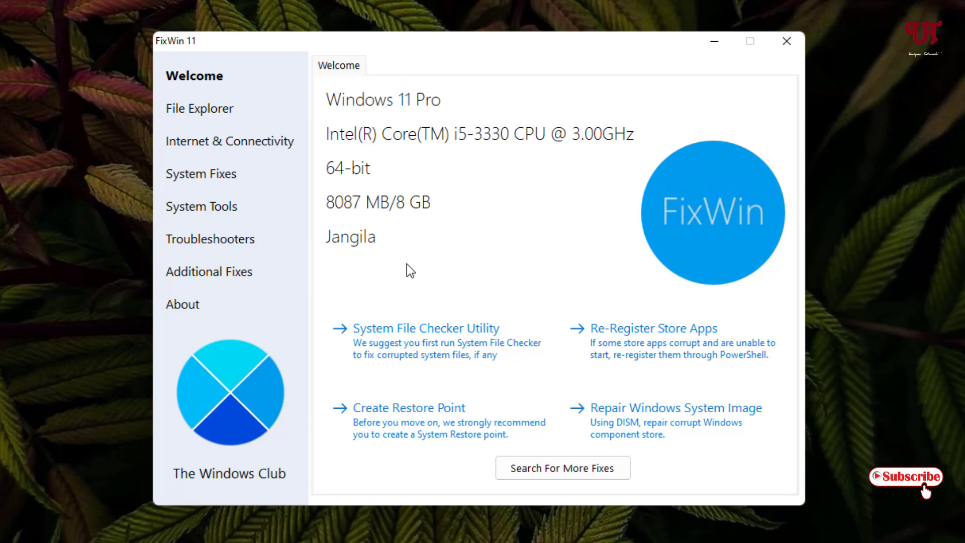
left_click(397, 346)
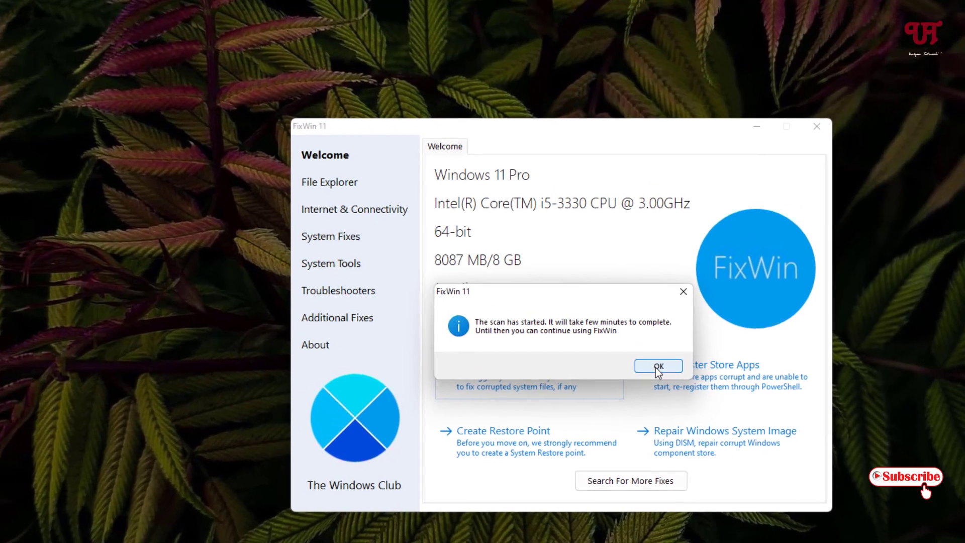
Dismiss the scan-started notice and leave the System File Checker console running
left_click(656, 367)
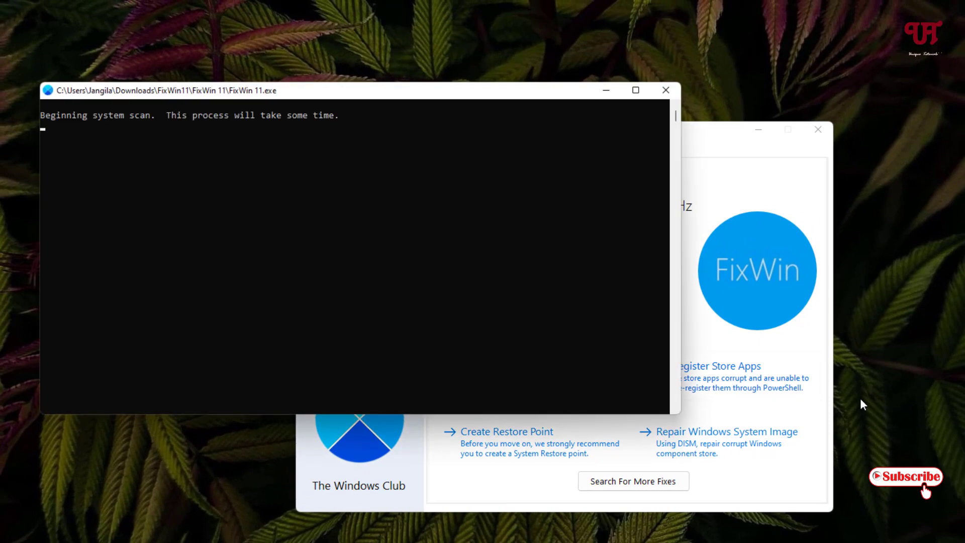
left_click(939, 409)
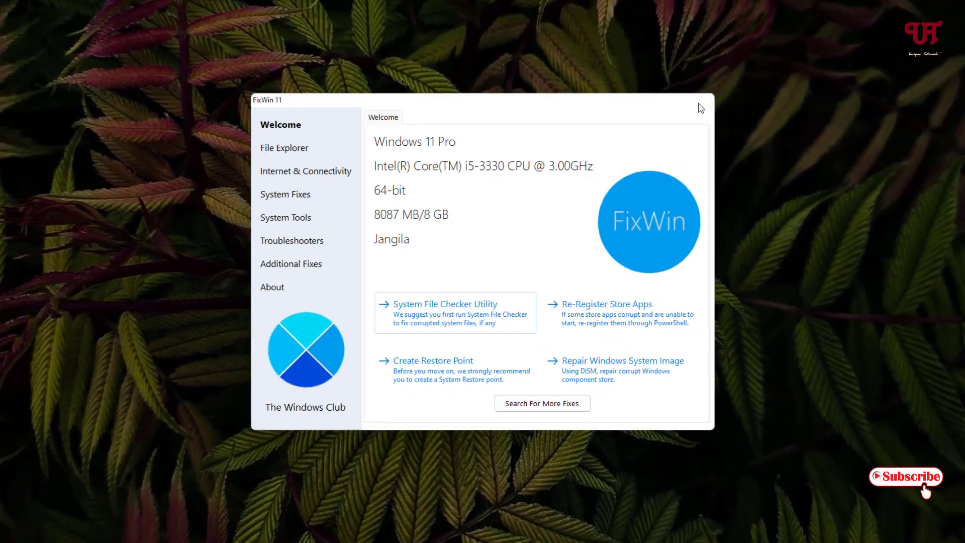
Close the FixWin 11 window, leaving only the desktop
left_click(788, 48)
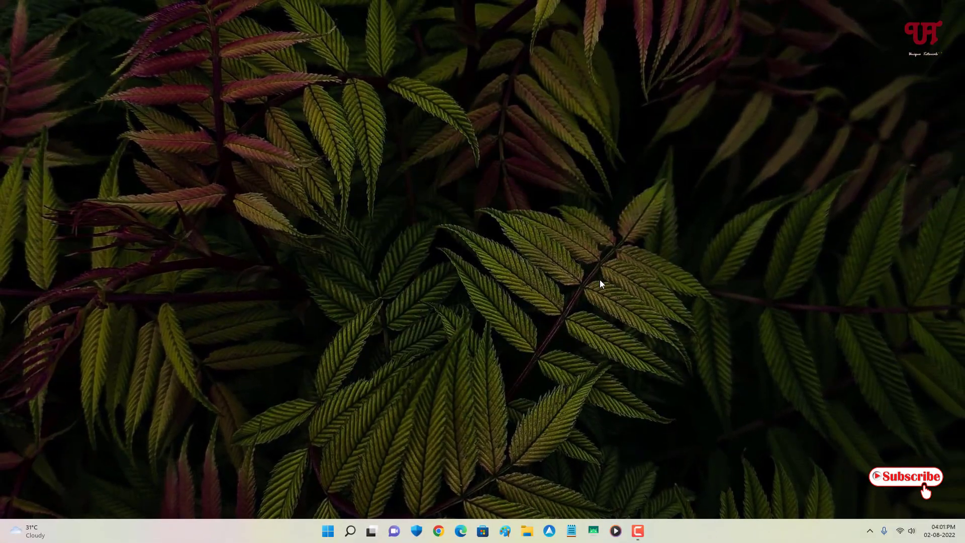